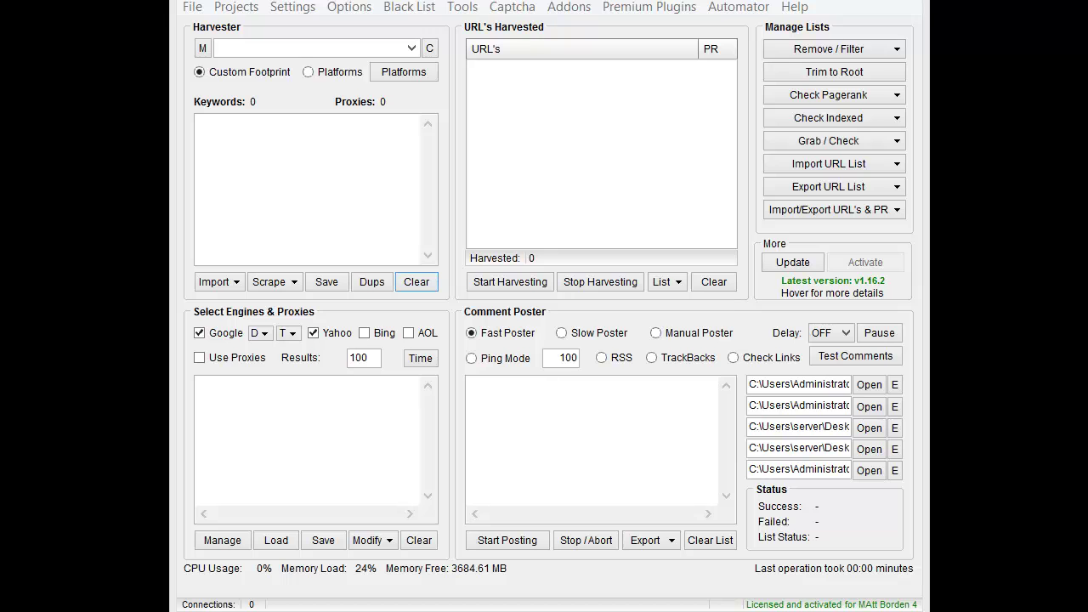
Review the Available Addons list, confirm Vanity Name Checker is installed, and close the list.
{"action": "left_click", "coordinate": [568, 10]}
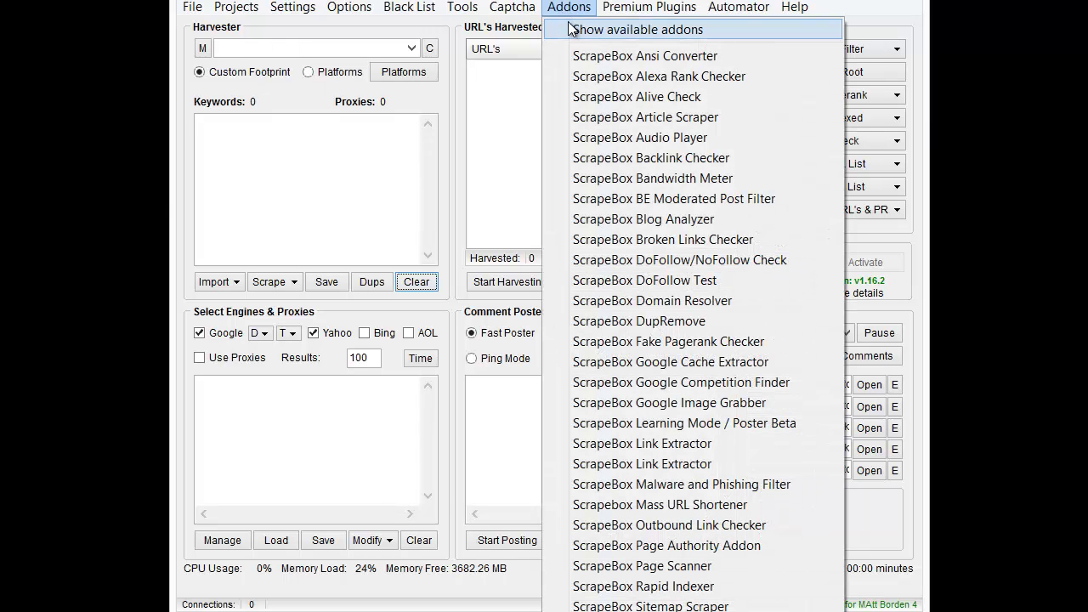
{"action": "left_click", "coordinate": [569, 29]}
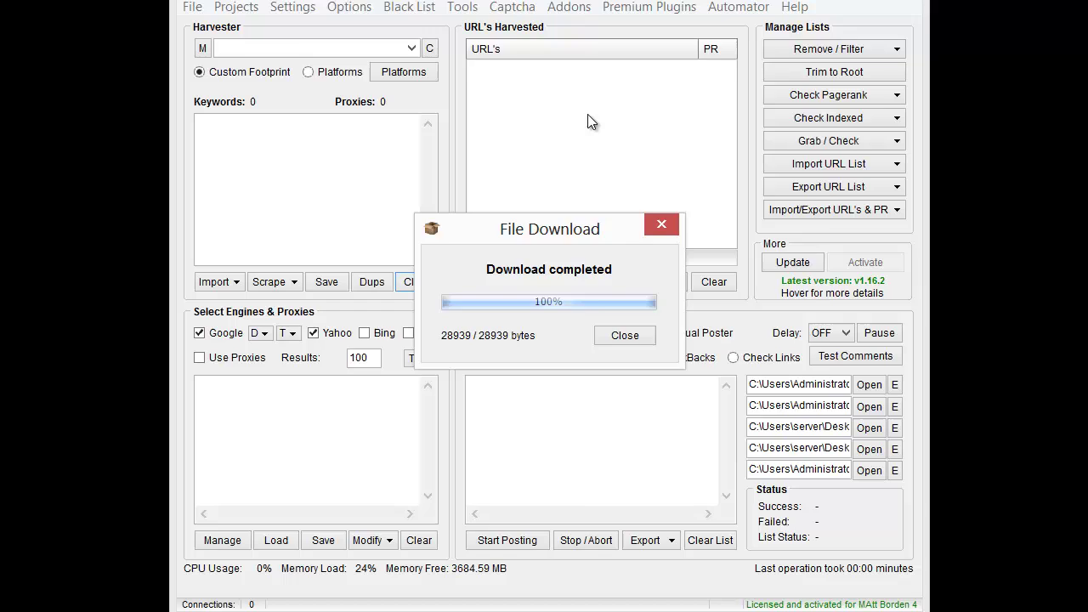
{"action": "left_click", "coordinate": [375, 102]}
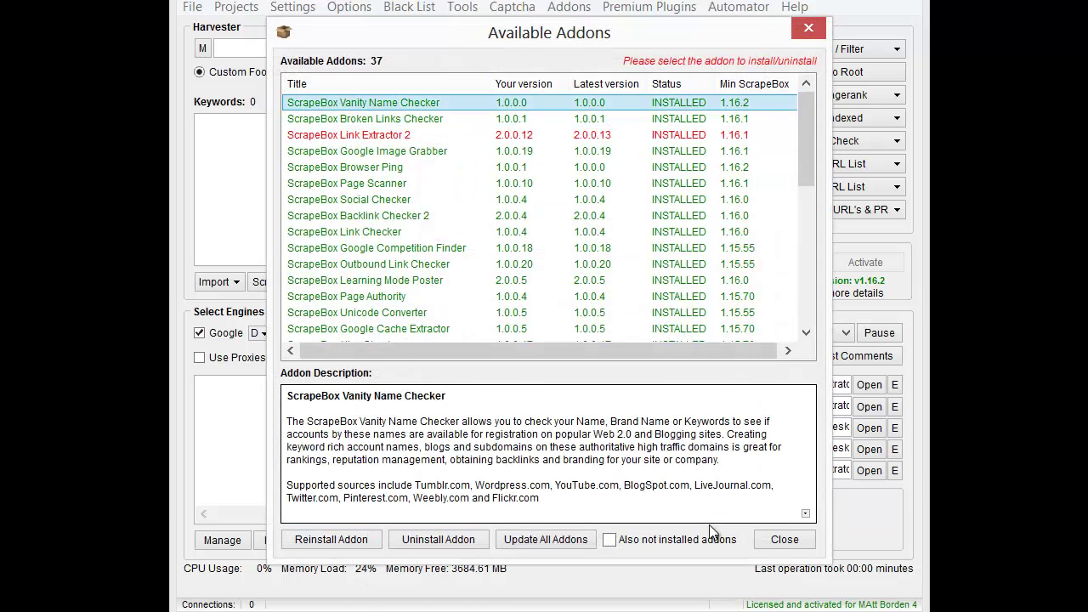
{"action": "left_click", "coordinate": [791, 534]}
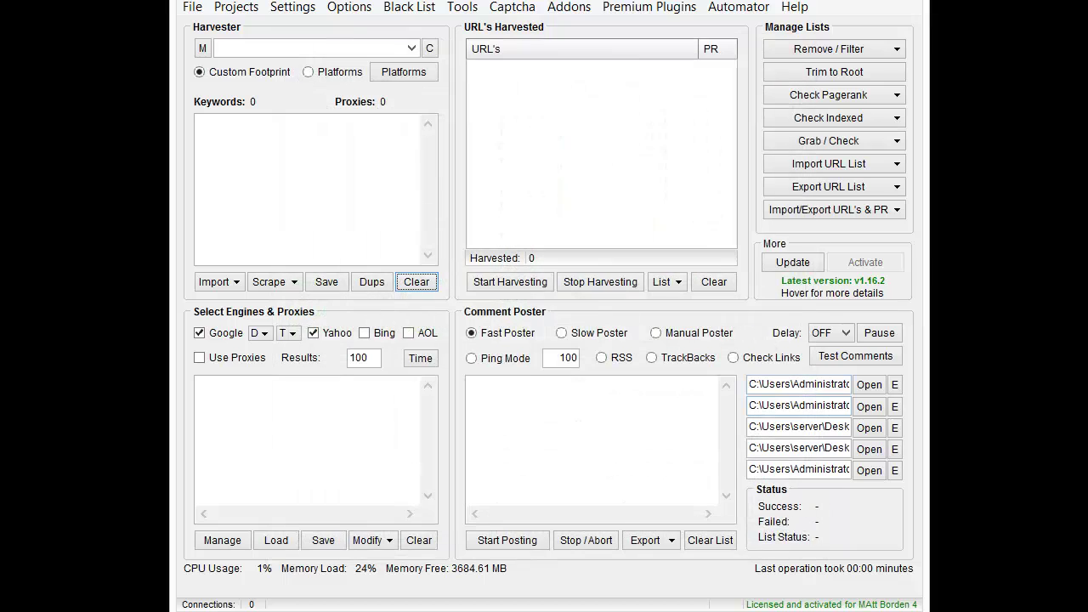
Launch ScrapeBox Vanity Name Checker from the Addons menu.
{"action": "left_click", "coordinate": [585, 8]}
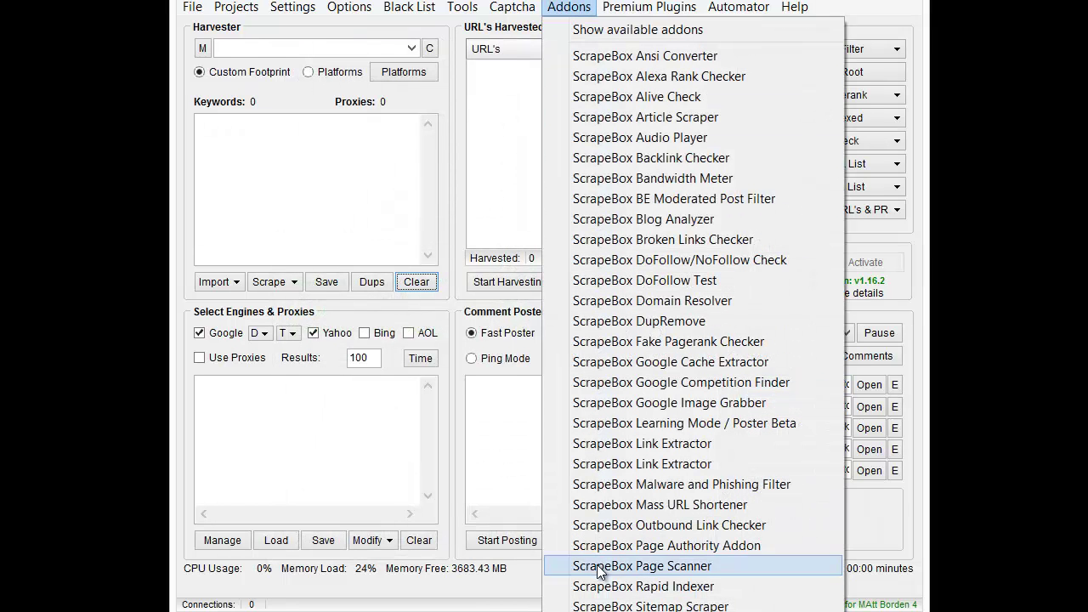
{"action": "left_click", "coordinate": [626, 610]}
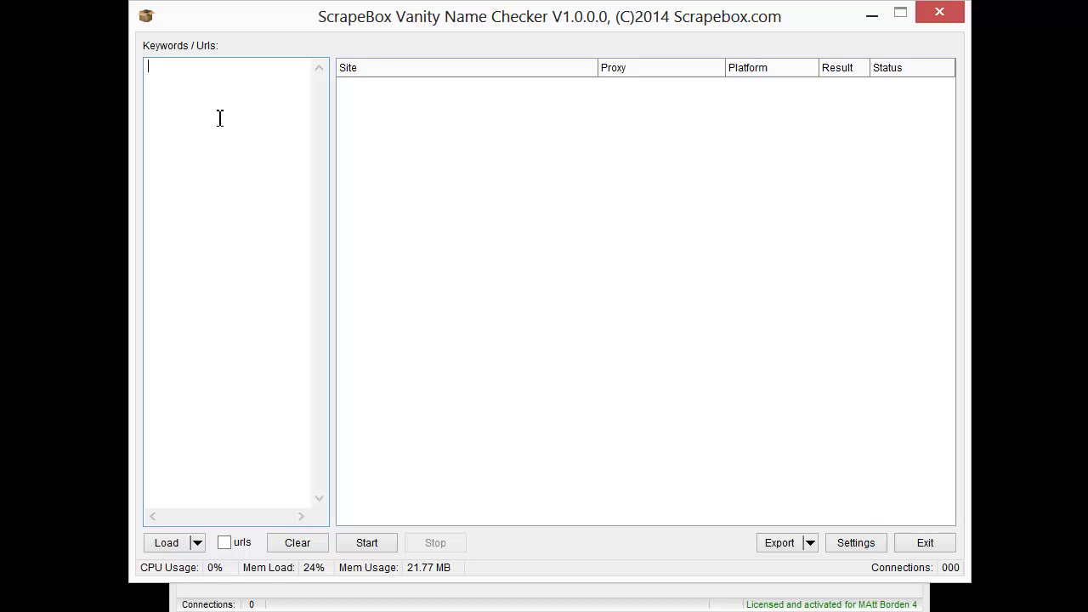
{"action": "left_click", "coordinate": [842, 540]}
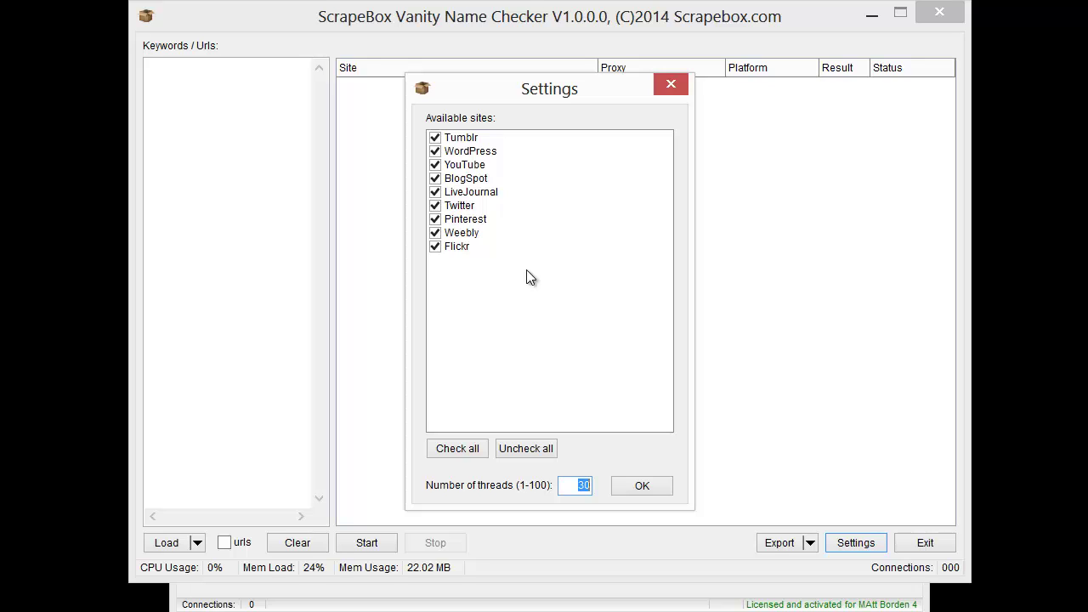
{"action": "left_click", "coordinate": [672, 84]}
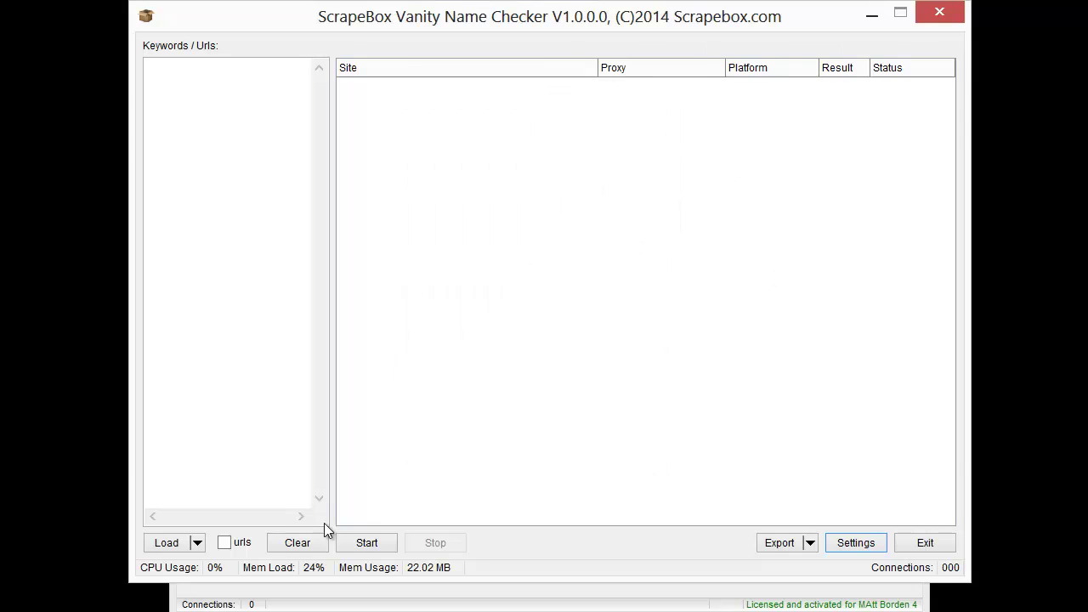
{"action": "left_click", "coordinate": [193, 189]}
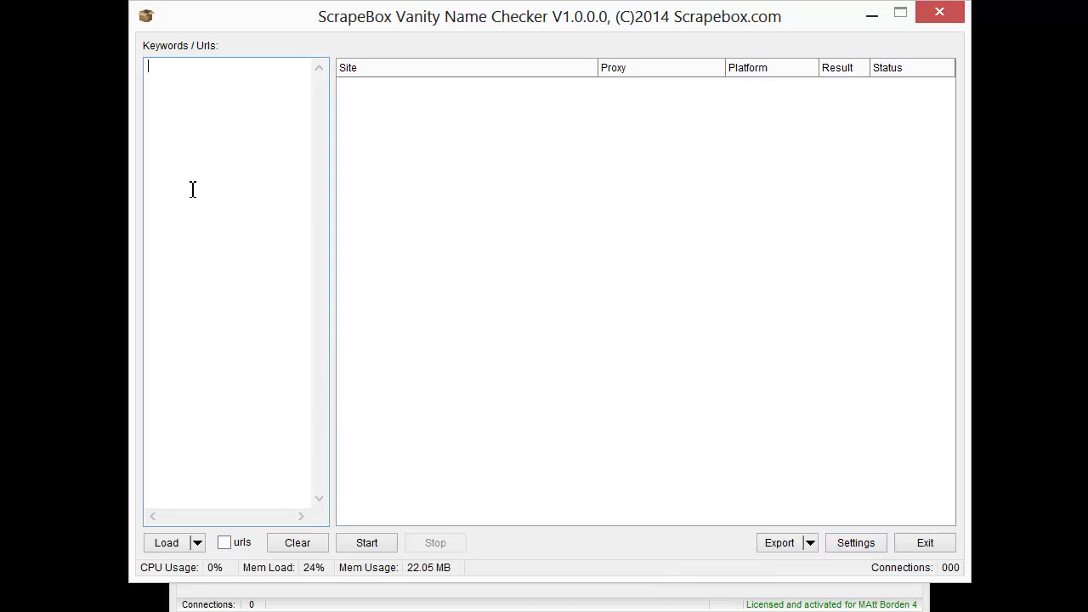
{"action": "left_click", "coordinate": [196, 544]}
{"action": "left_click", "coordinate": [333, 33]}
{"action": "left_click_drag", "start_coordinate": [333, 32], "coordinate": [343, 0]}
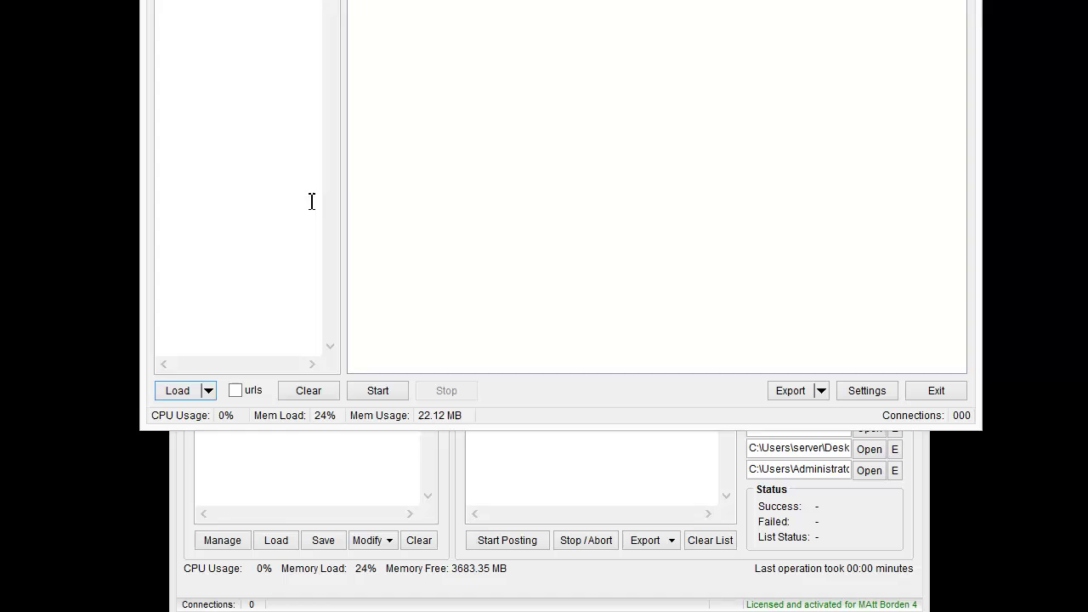
{"action": "left_click", "coordinate": [208, 391]}
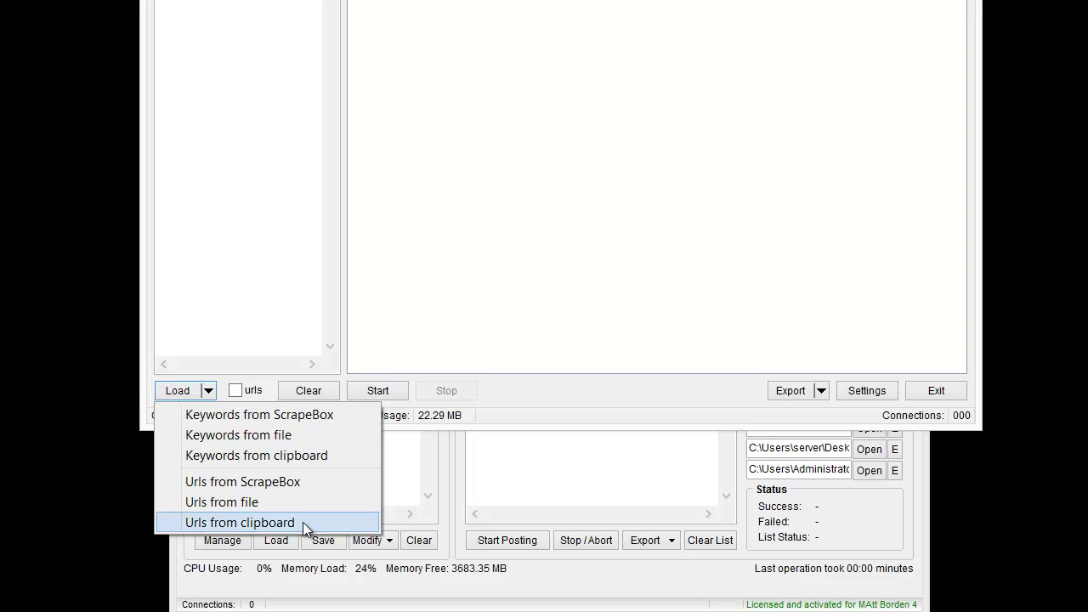
{"action": "left_click", "coordinate": [251, 393]}
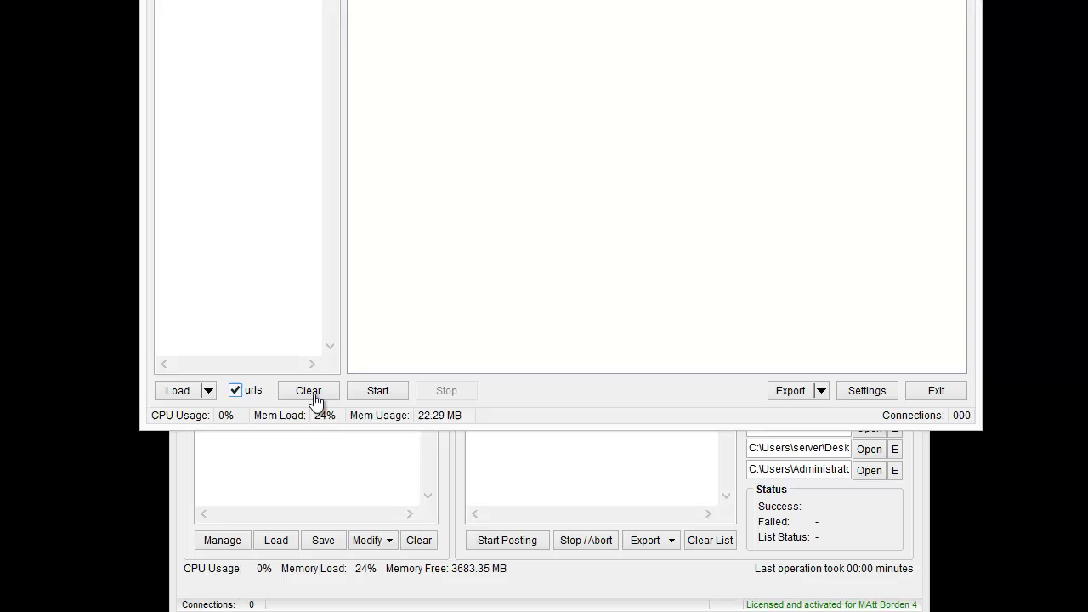
{"action": "left_click", "coordinate": [242, 391]}
{"action": "left_click_drag", "start_coordinate": [569, 0], "coordinate": [553, 17]}
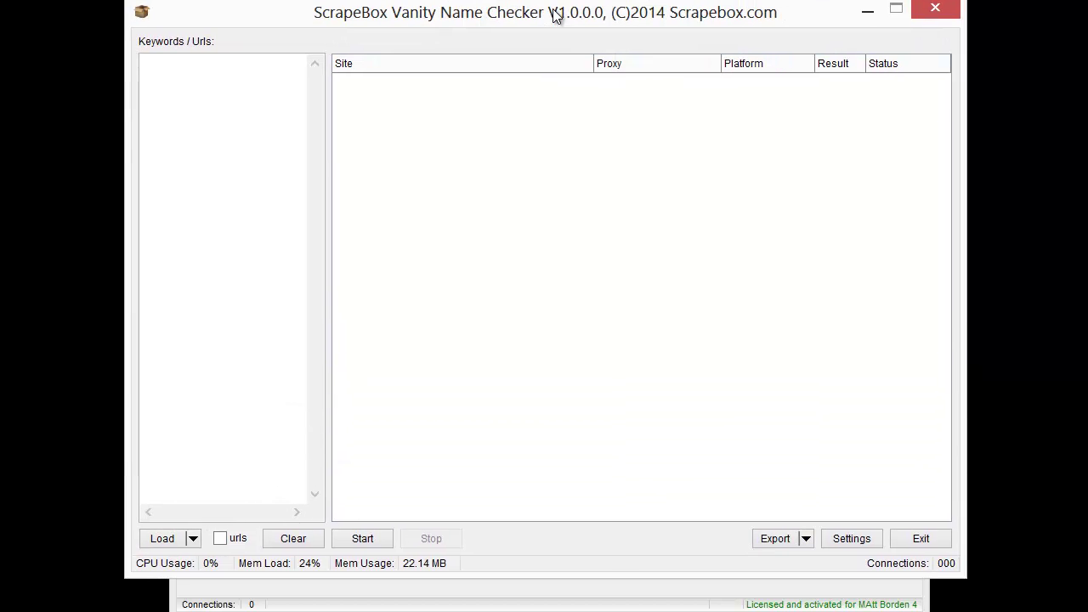
{"action": "left_click", "coordinate": [305, 542]}
{"action": "left_click", "coordinate": [378, 542]}
{"action": "left_click", "coordinate": [807, 539]}
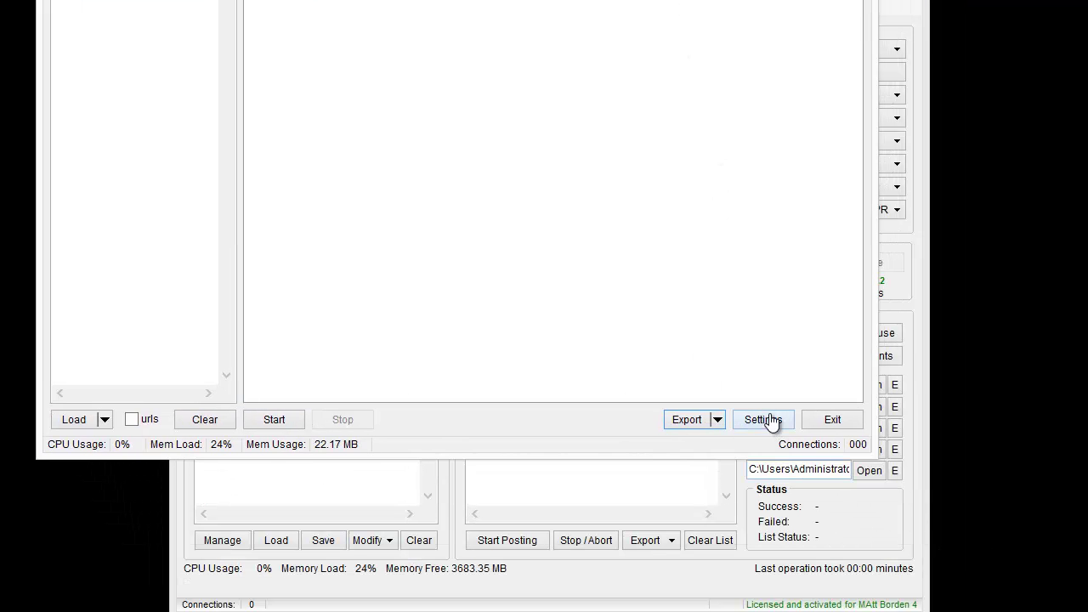
{"action": "left_click", "coordinate": [767, 419]}
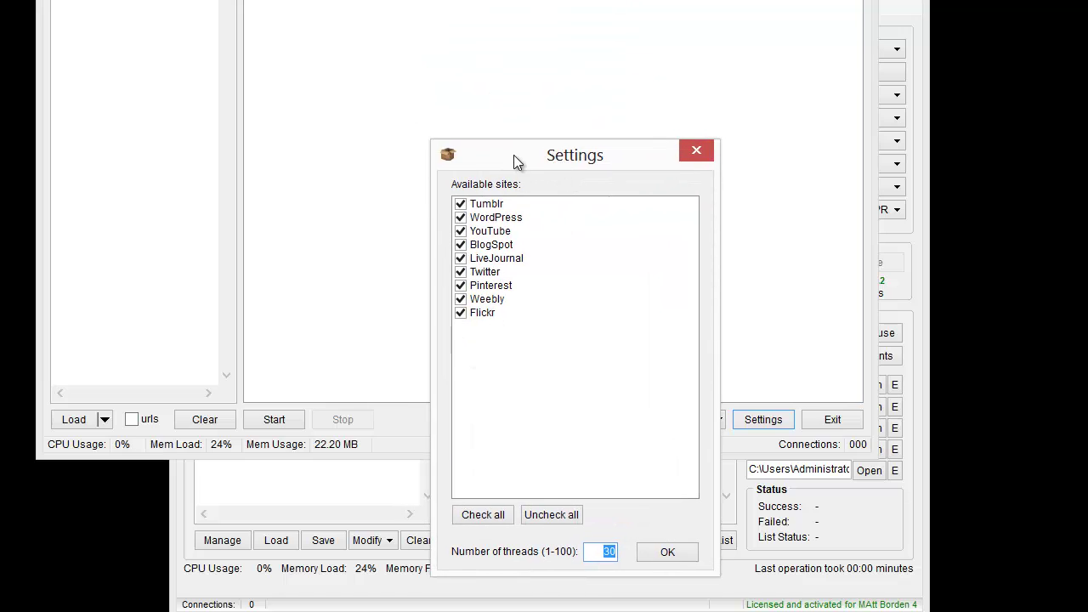
{"action": "left_click_drag", "start_coordinate": [514, 155], "coordinate": [500, 57]}
{"action": "left_click", "coordinate": [475, 421]}
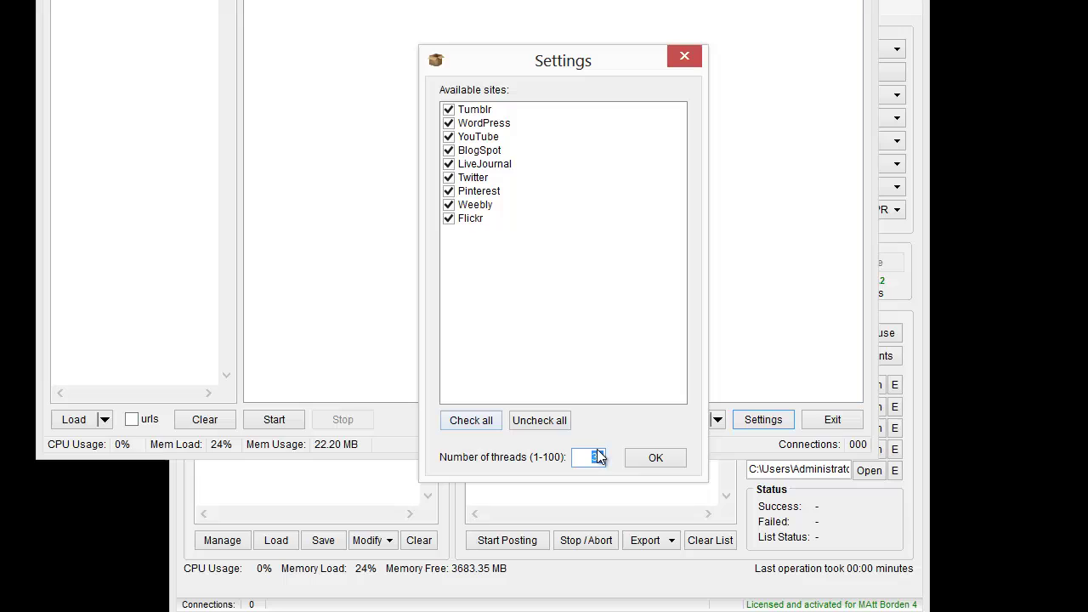
{"action": "left_click", "coordinate": [645, 465]}
{"action": "left_click_drag", "start_coordinate": [554, 0], "coordinate": [581, 30]}
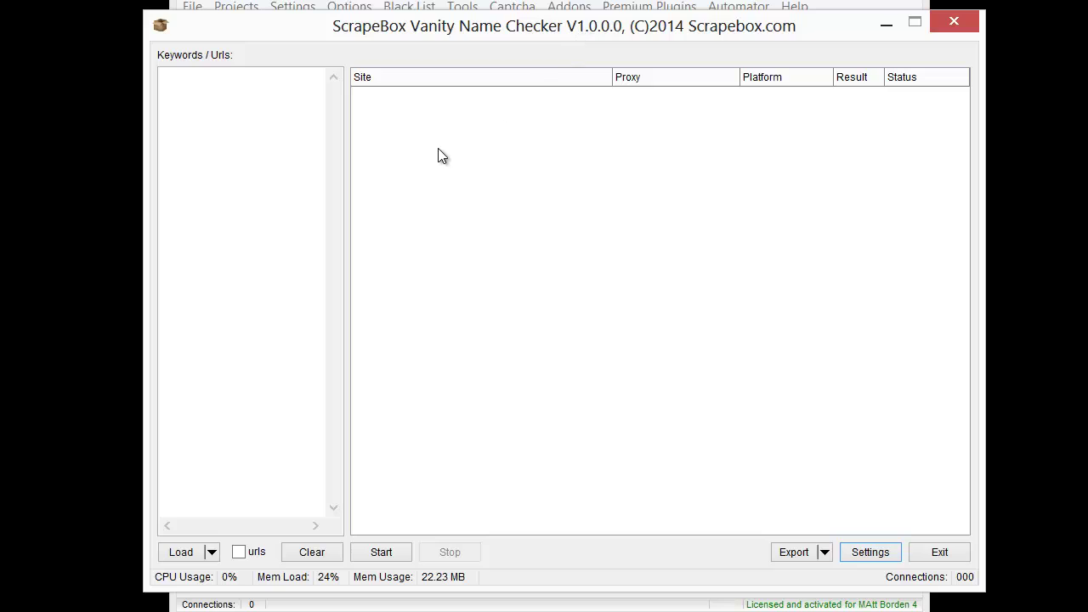
Enter the keywords car, grass, bluewidgets and cars, one per line, in Keywords/Urls.
{"action": "left_click", "coordinate": [243, 152]}
{"action": "type", "text": "car "}
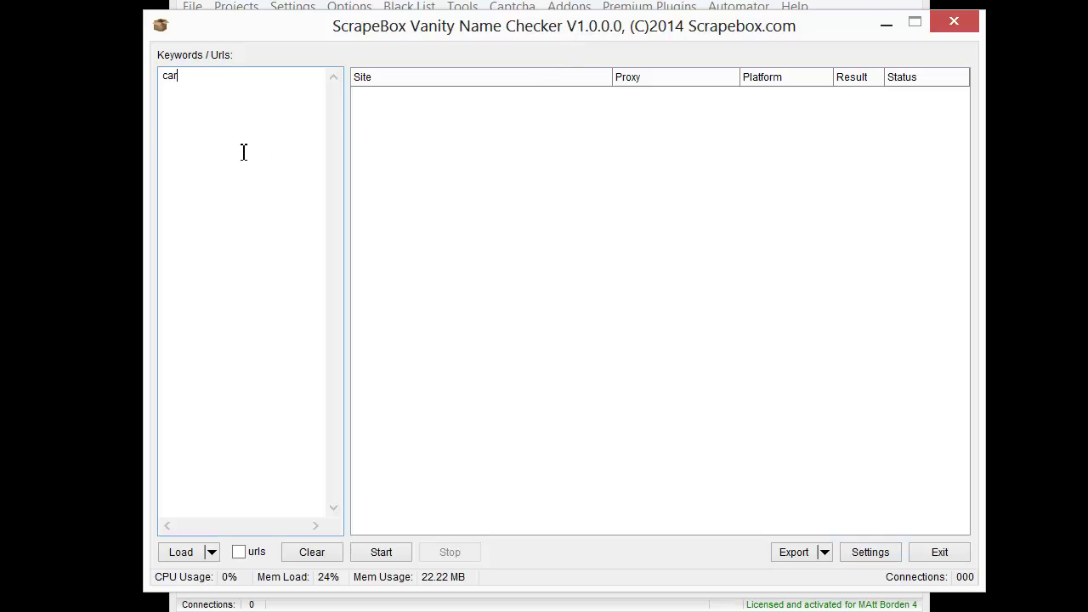
{"action": "type", "text": "grass "}
{"action": "type", "text": "bluewidge"}
{"action": "type", "text": "ts"}
{"action": "key", "text": "Return"}
{"action": "type", "text": "cars"}
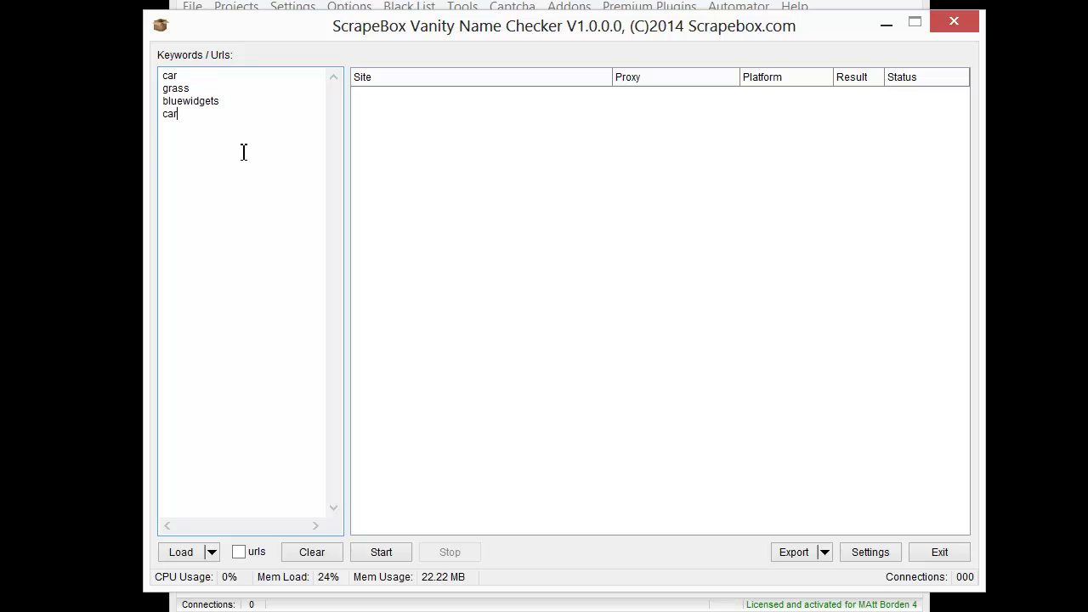
Run the name check for all four keywords and scroll through the 36 Taken/Available results.
{"action": "left_click", "coordinate": [410, 553]}
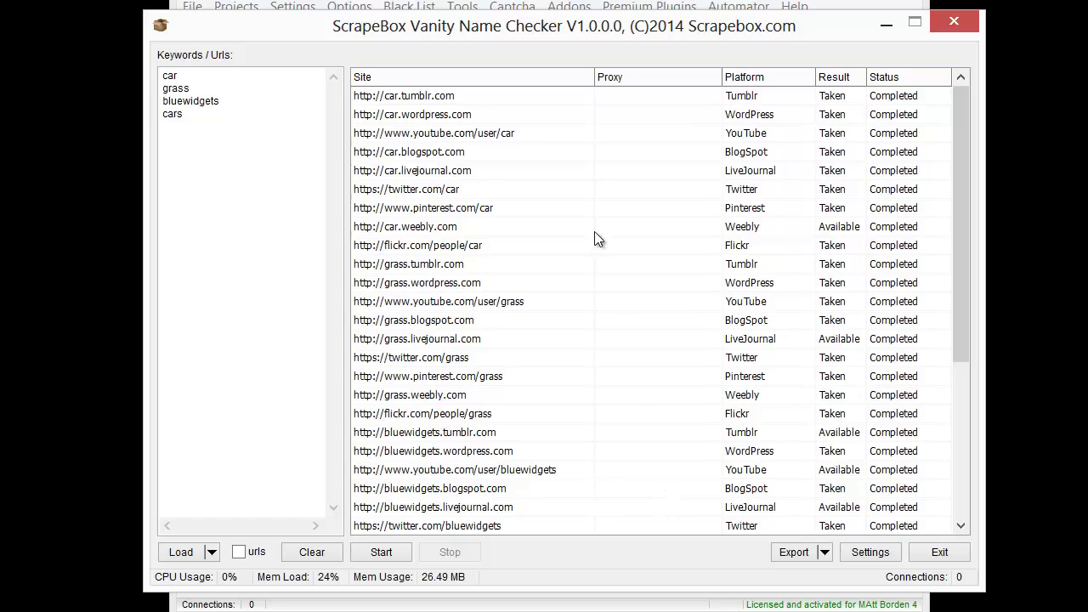
{"action": "left_click_drag", "start_coordinate": [464, 21], "coordinate": [570, 29]}
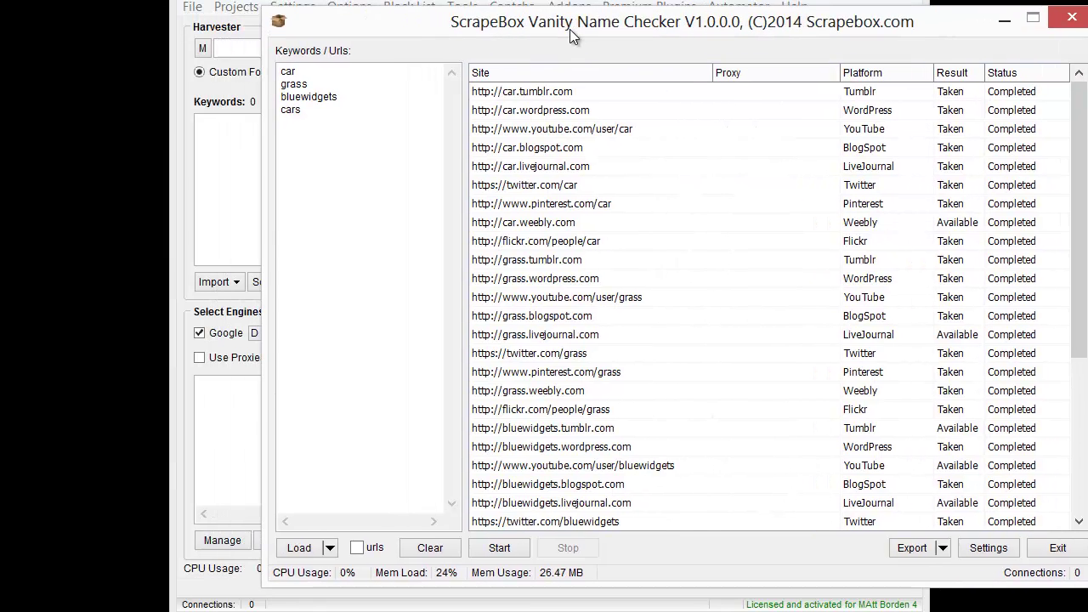
{"action": "left_click_drag", "start_coordinate": [463, 33], "coordinate": [310, 12]}
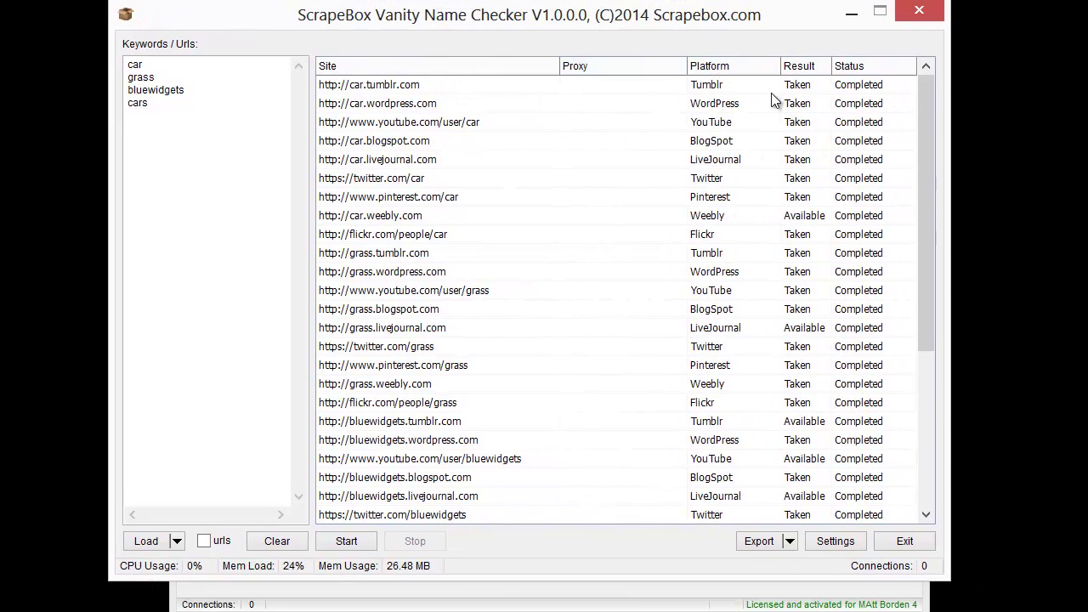
{"action": "left_click_drag", "start_coordinate": [929, 166], "coordinate": [954, 410]}
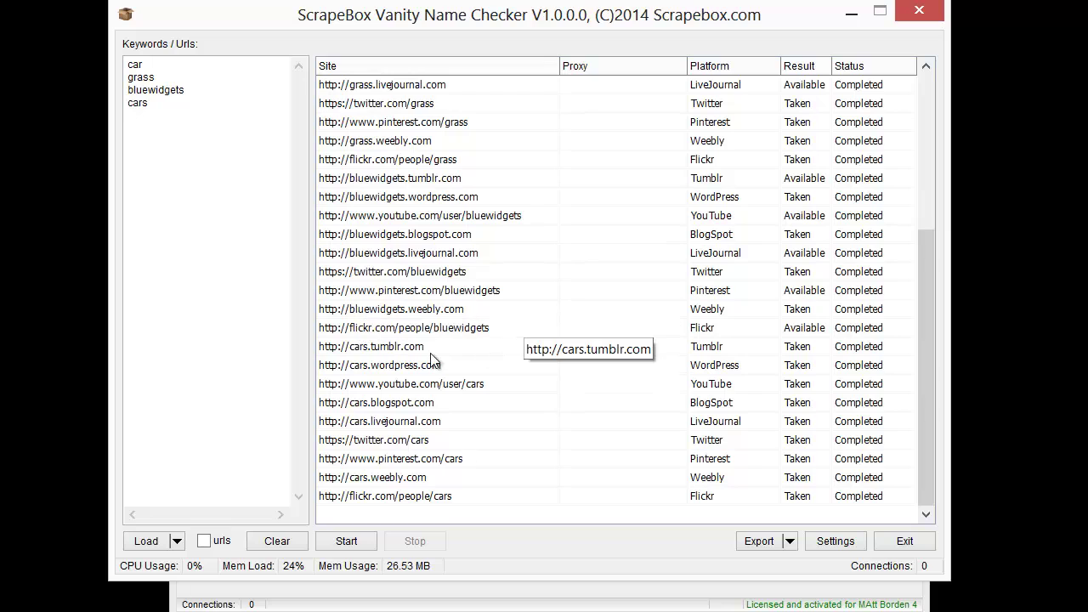
{"action": "right_click", "coordinate": [474, 332]}
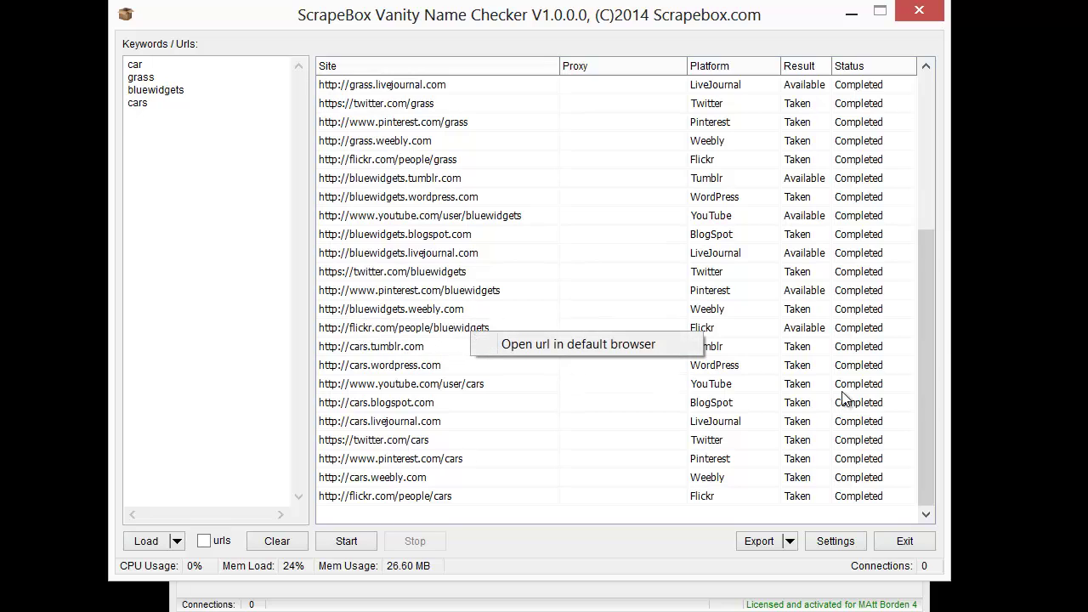
{"action": "left_click_drag", "start_coordinate": [922, 328], "coordinate": [923, 212]}
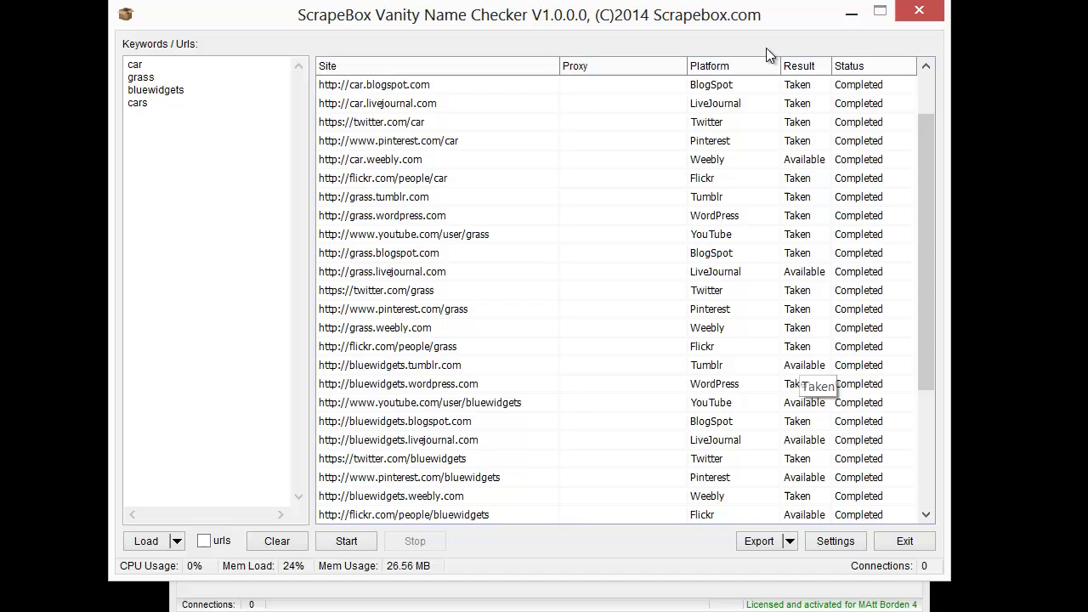
{"action": "left_click_drag", "start_coordinate": [918, 148], "coordinate": [919, 109]}
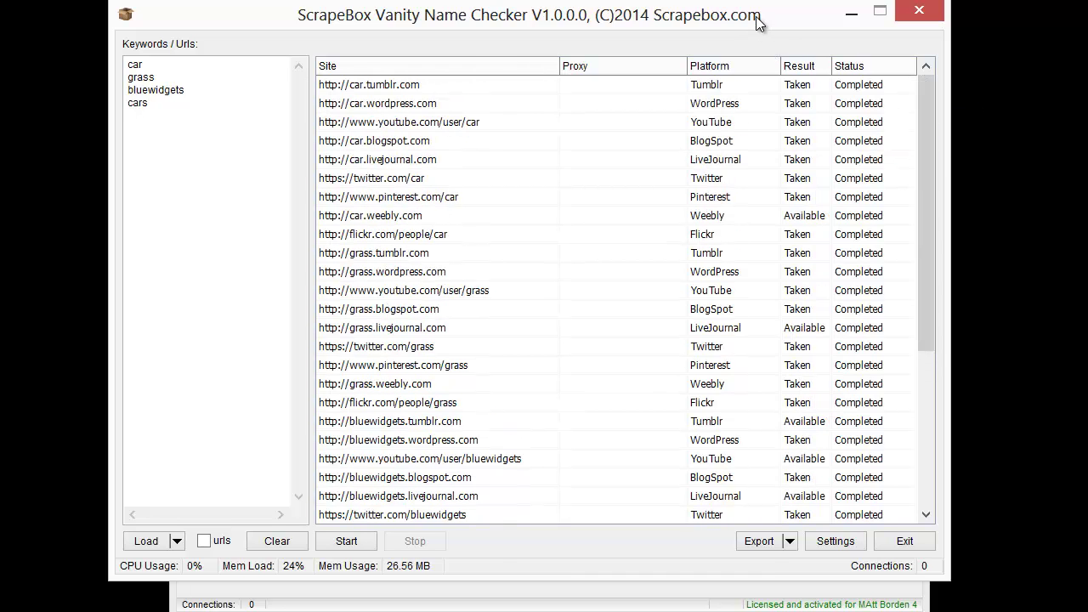
{"action": "left_click_drag", "start_coordinate": [795, 448], "coordinate": [696, 298]}
{"action": "left_click", "coordinate": [692, 390]}
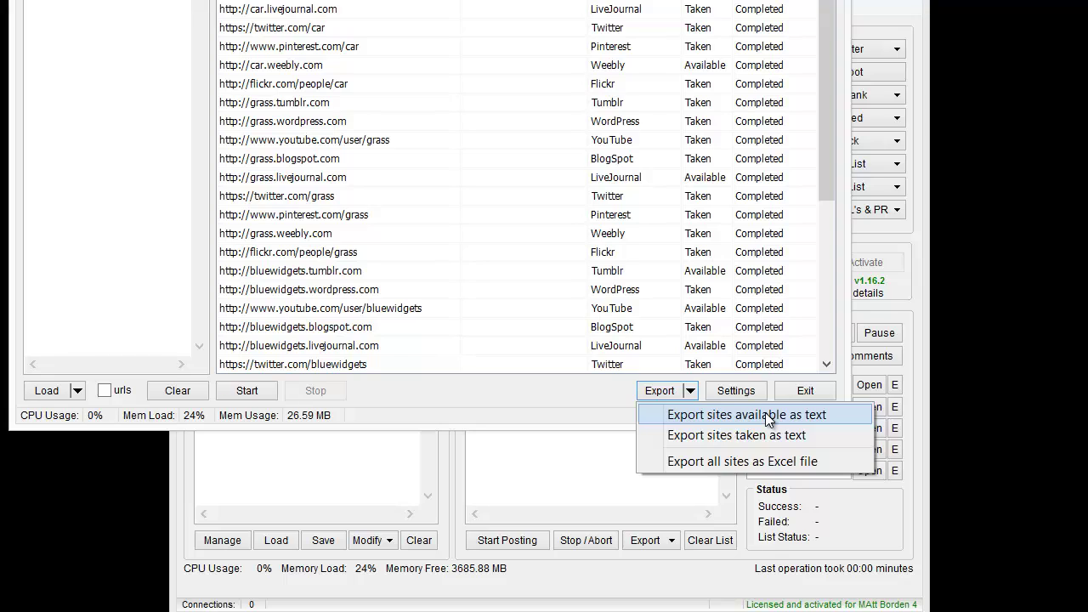
{"action": "left_click", "coordinate": [763, 464]}
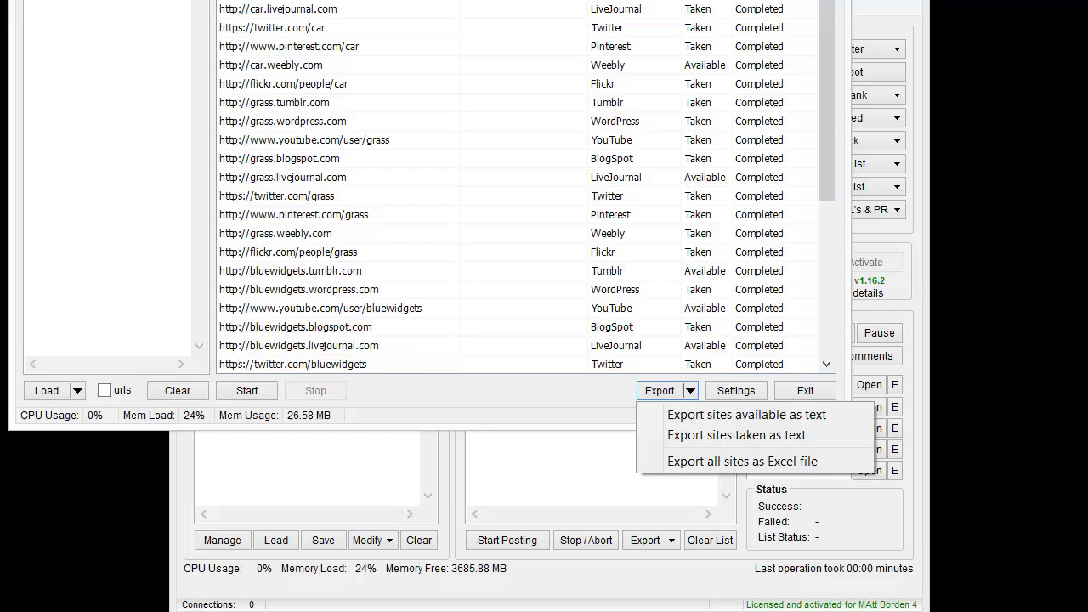
{"action": "left_click_drag", "start_coordinate": [457, 0], "coordinate": [569, 28]}
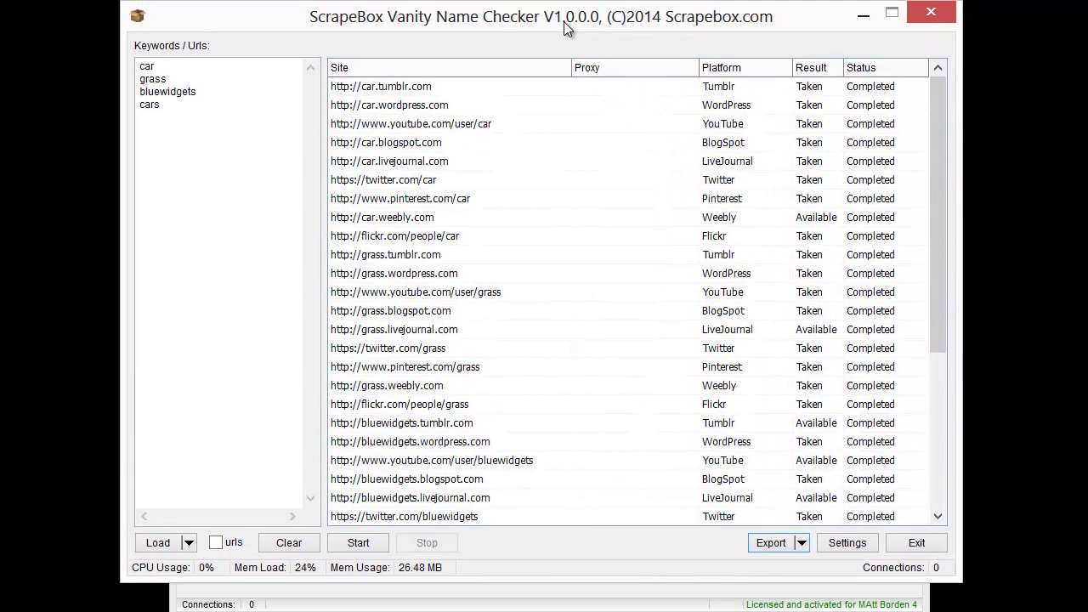
Bring up the Open url in default browser option for the grass.livejournal.com result.
{"action": "right_click", "coordinate": [408, 227]}
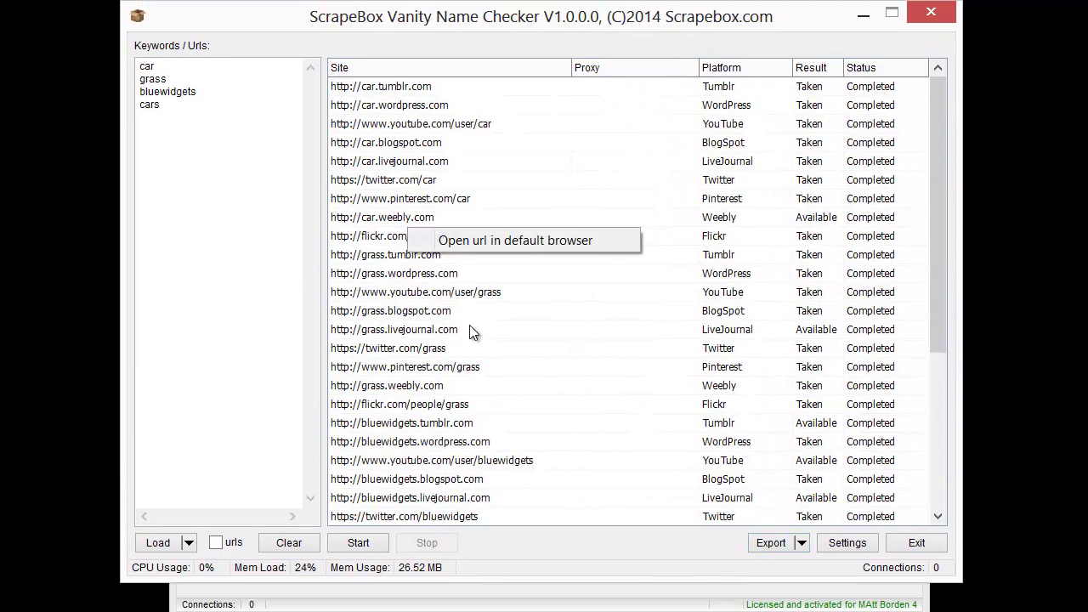
{"action": "right_click", "coordinate": [439, 336]}
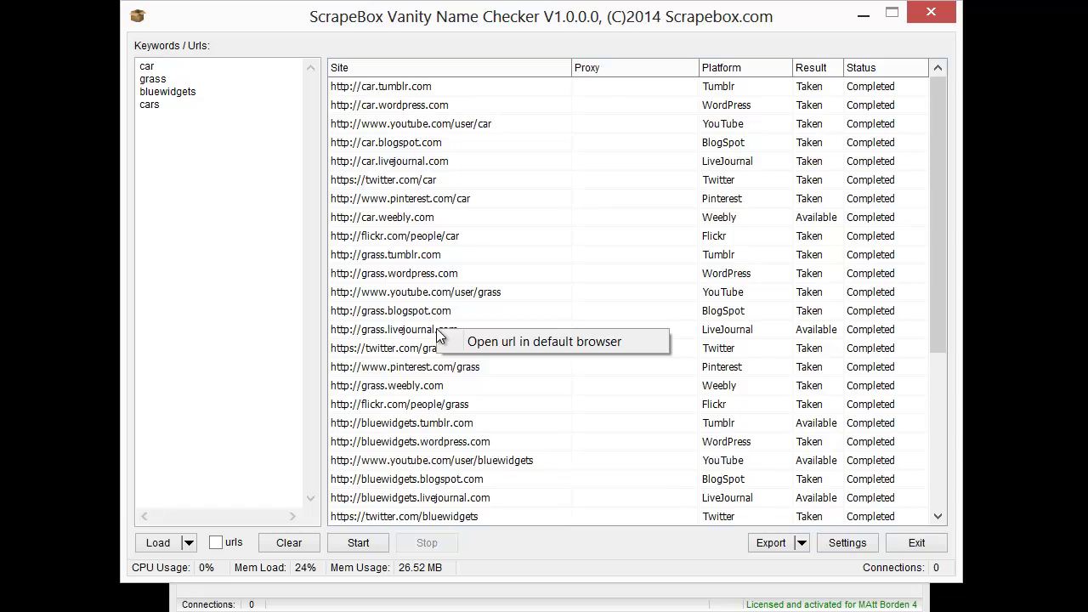